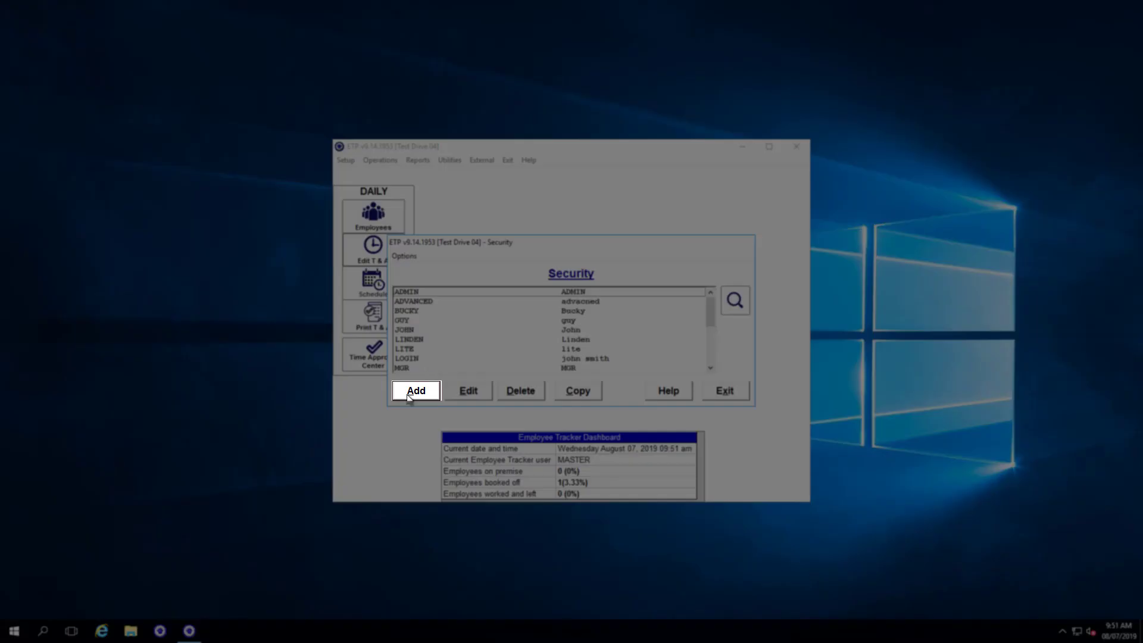
Add a new security user profile and expand the Setup, Operations, Reports and Utilities groups to review the menu access tree.
click(410, 394)
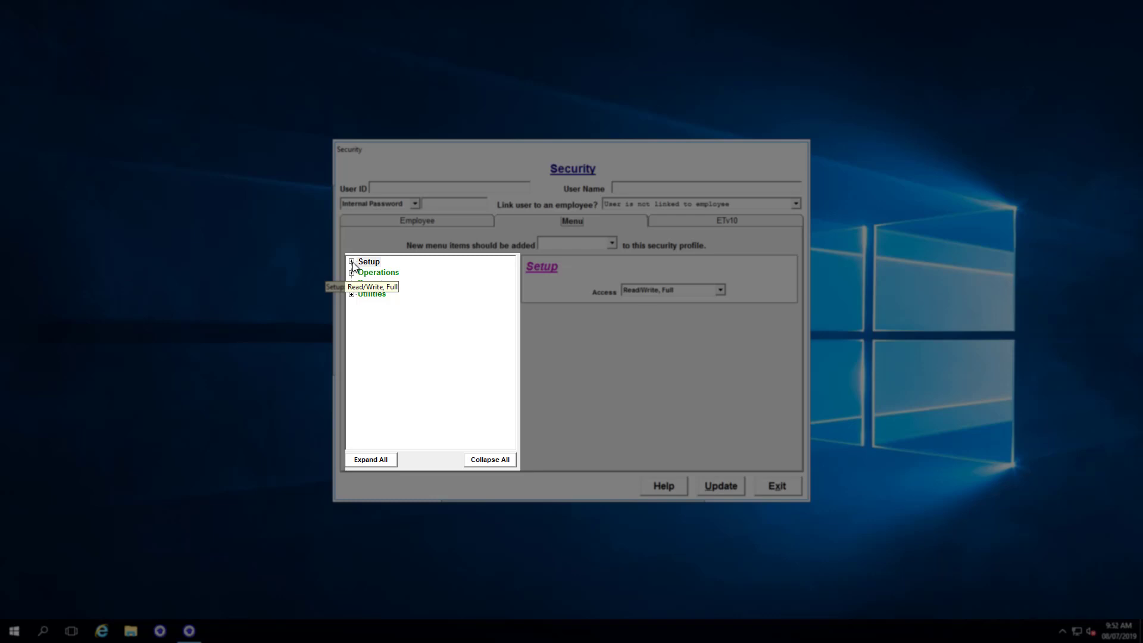
click(351, 261)
scroll(356, 299, down, 3)
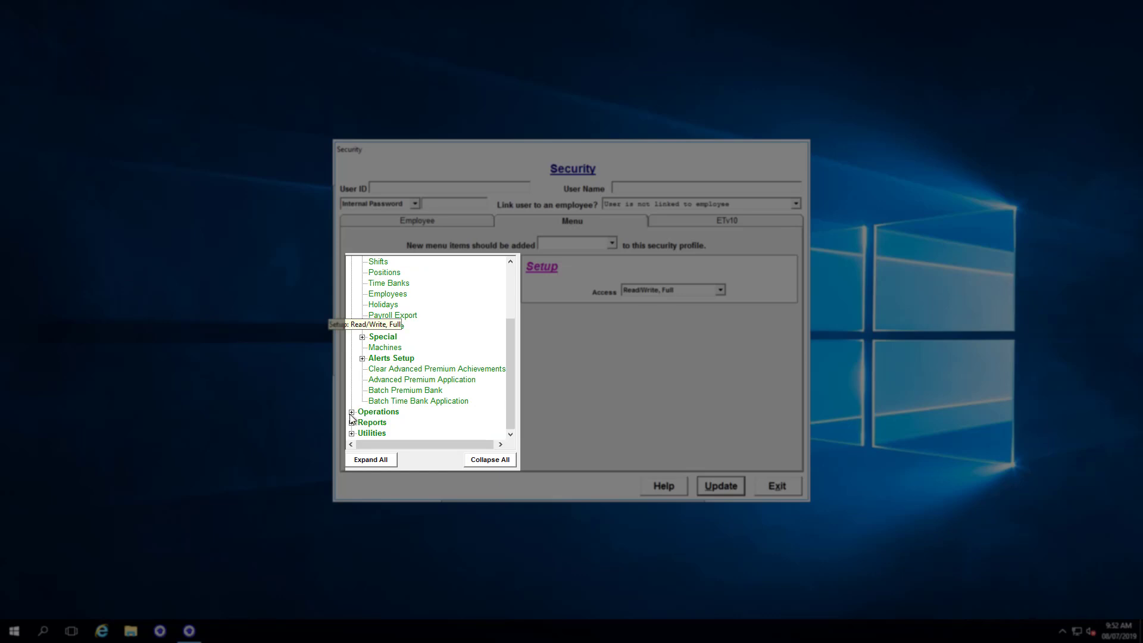
click(351, 412)
scroll(352, 421, down, 4)
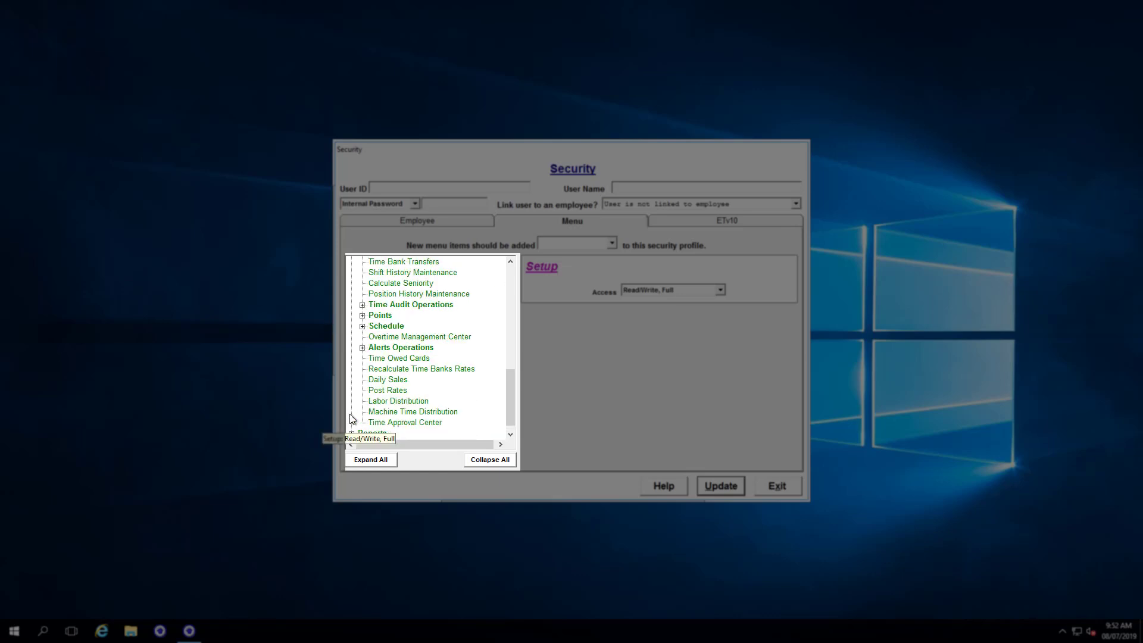
click(351, 422)
scroll(352, 424, down, 2)
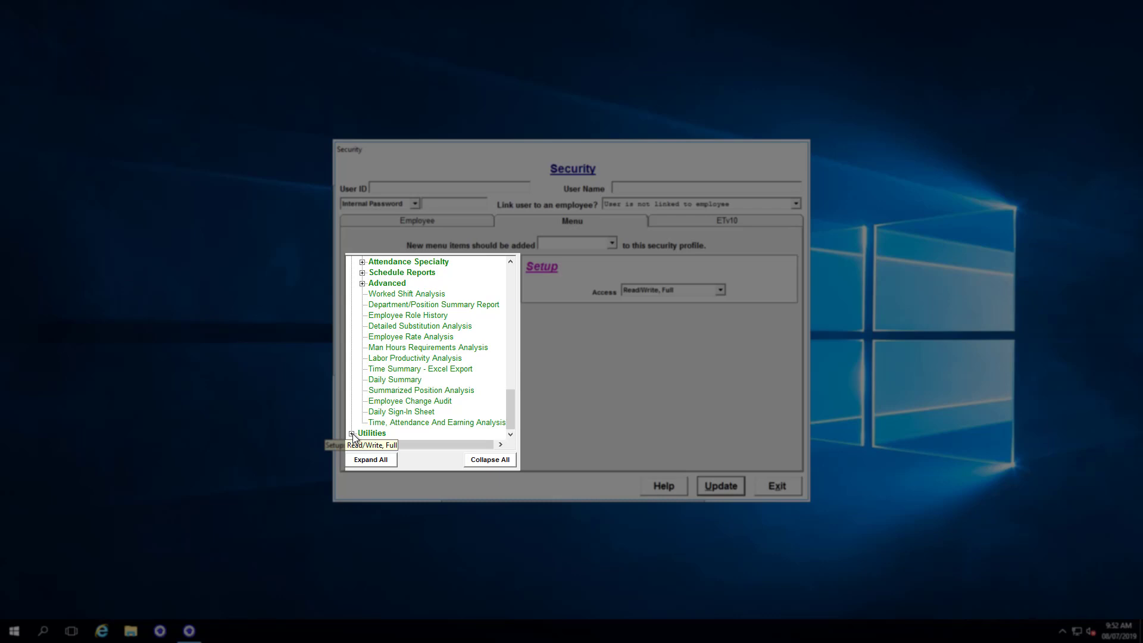
click(351, 433)
scroll(362, 414, down, 4)
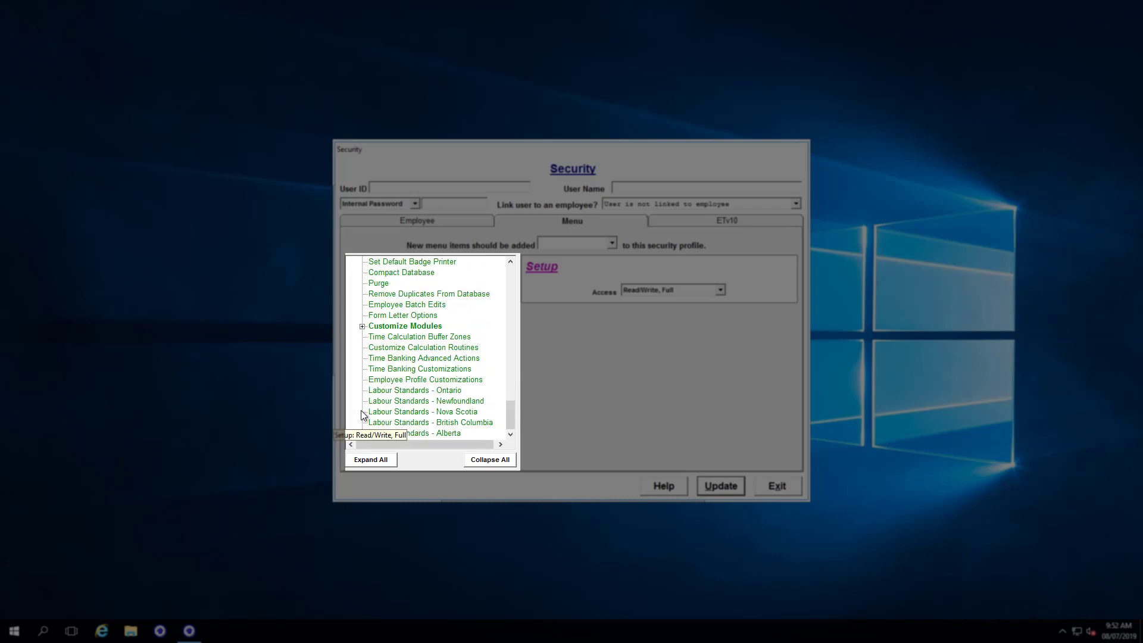
scroll(357, 392, up, 5)
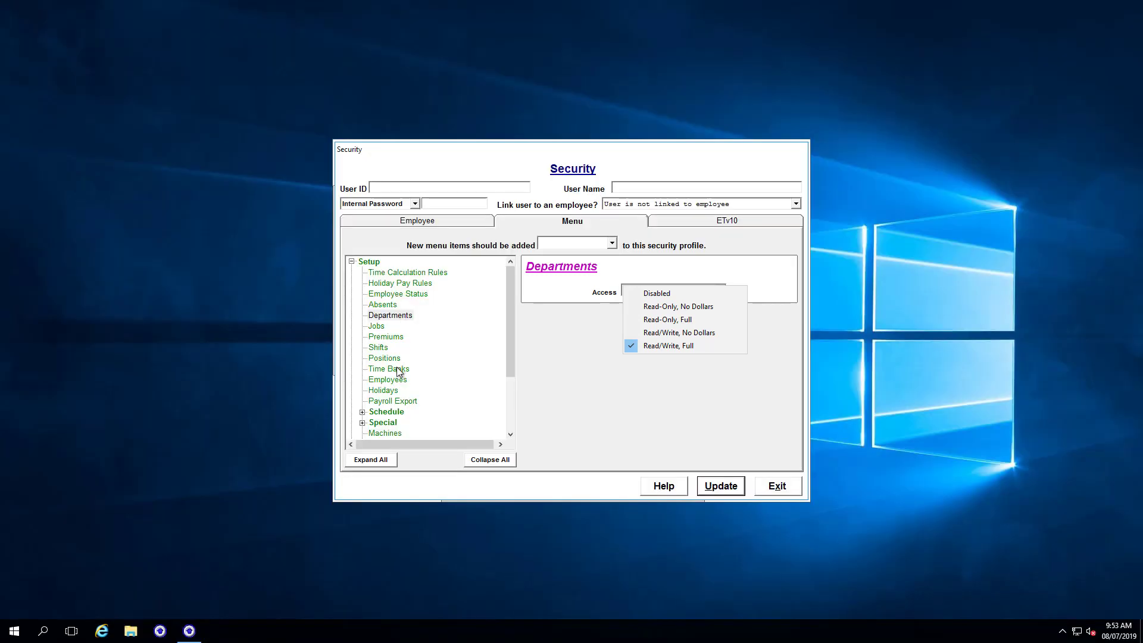
Open Edit Time and Attendance Transactions and enable Batch-Edits, On-Premises, Record Locking and Record Un-Locking.
click(383, 384)
click(384, 381)
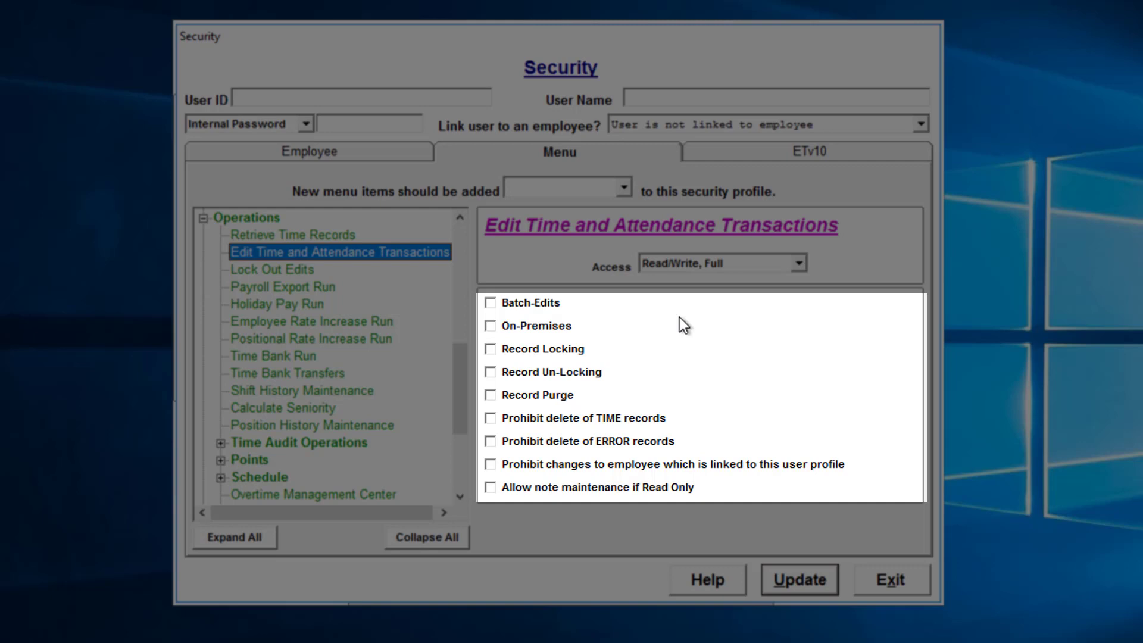
click(490, 302)
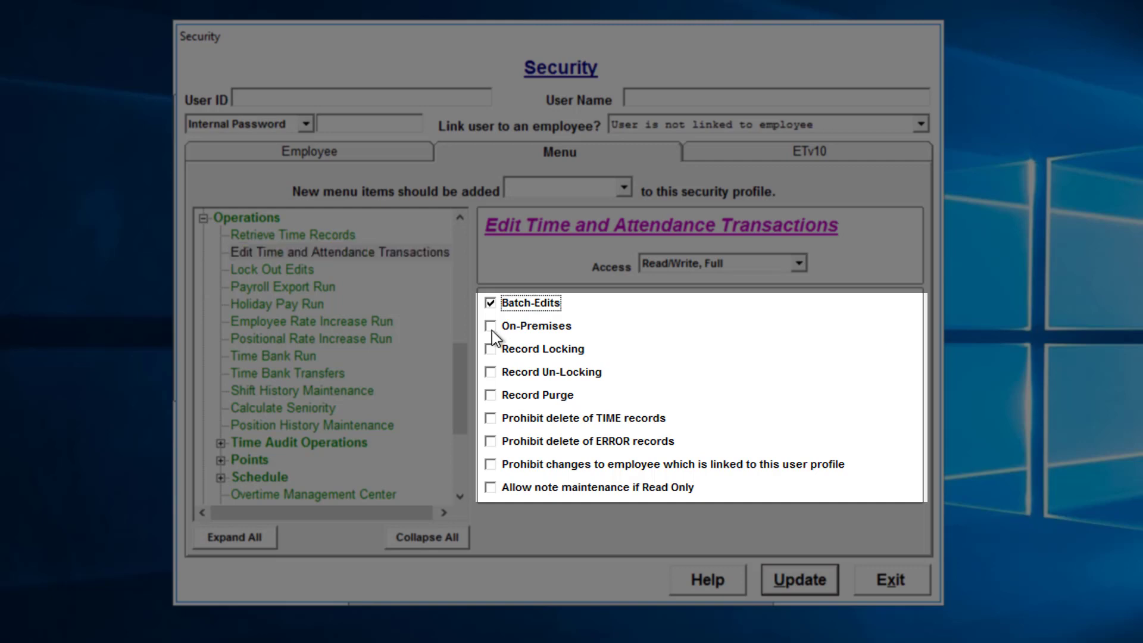
click(527, 329)
click(533, 350)
click(535, 373)
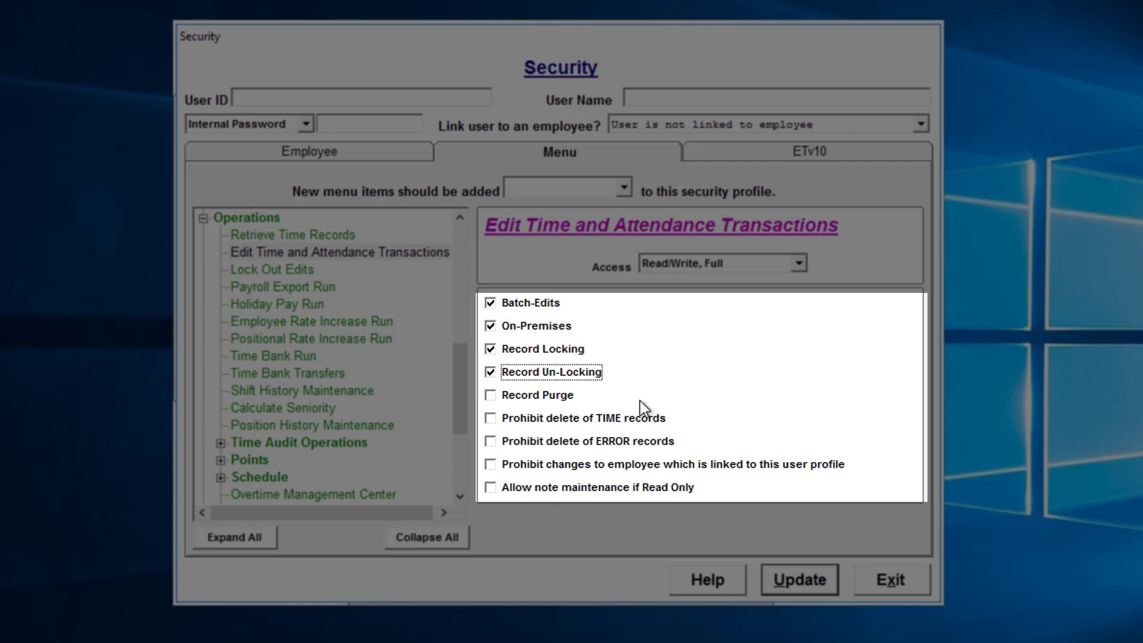
Enable Record Purge, Prohibit delete of TIME records, Prohibit delete of ERROR records and Prohibit changes to the linked employee.
click(549, 398)
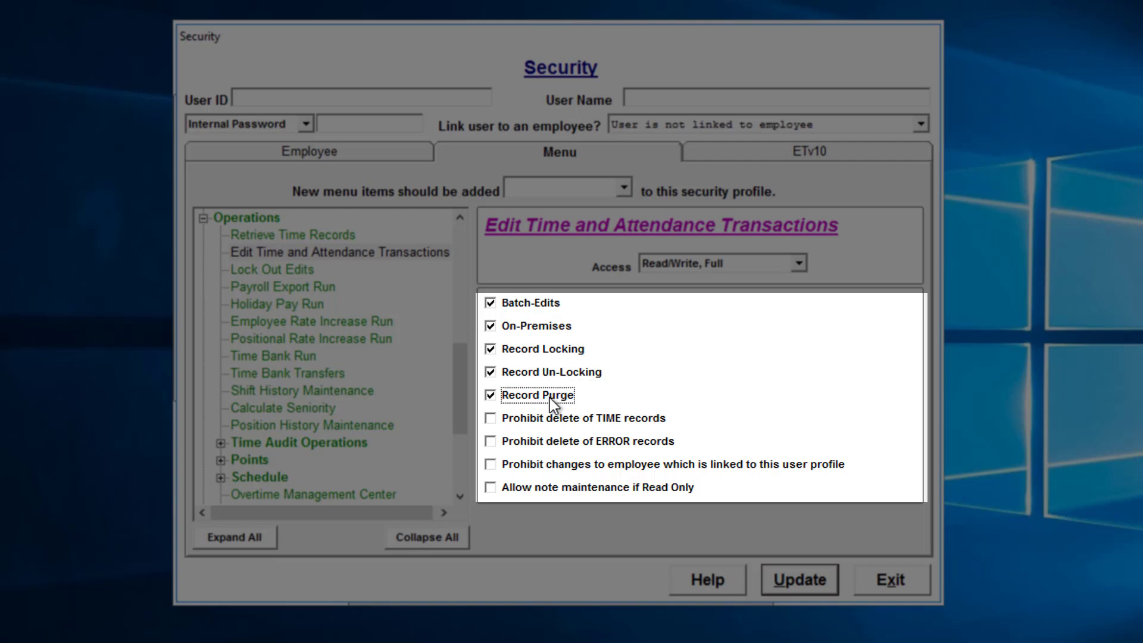
click(523, 420)
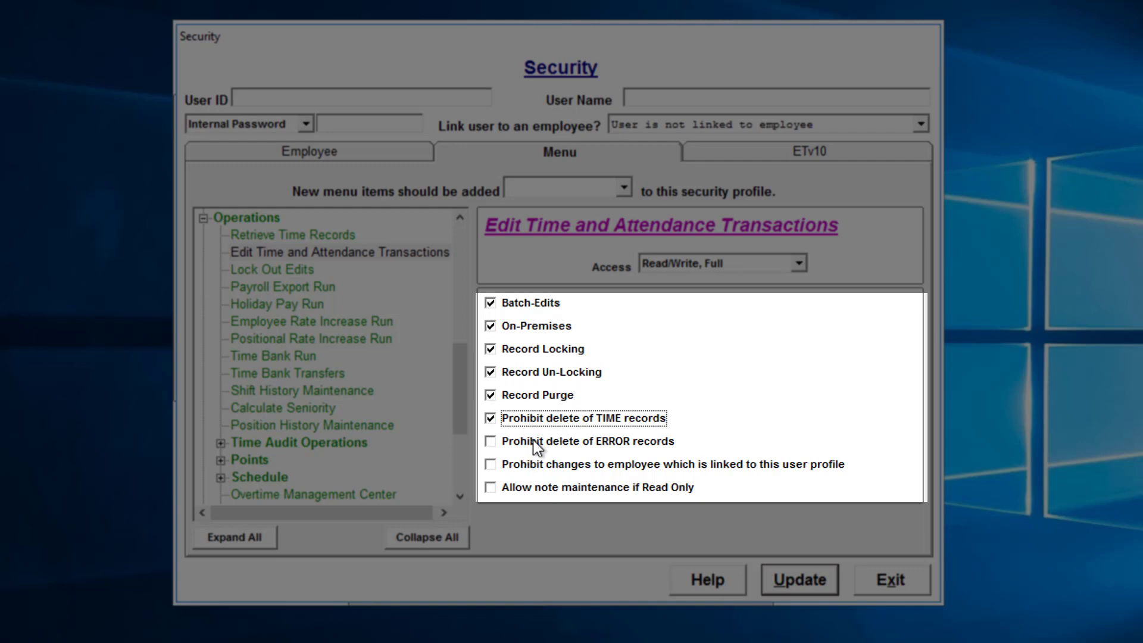
click(576, 444)
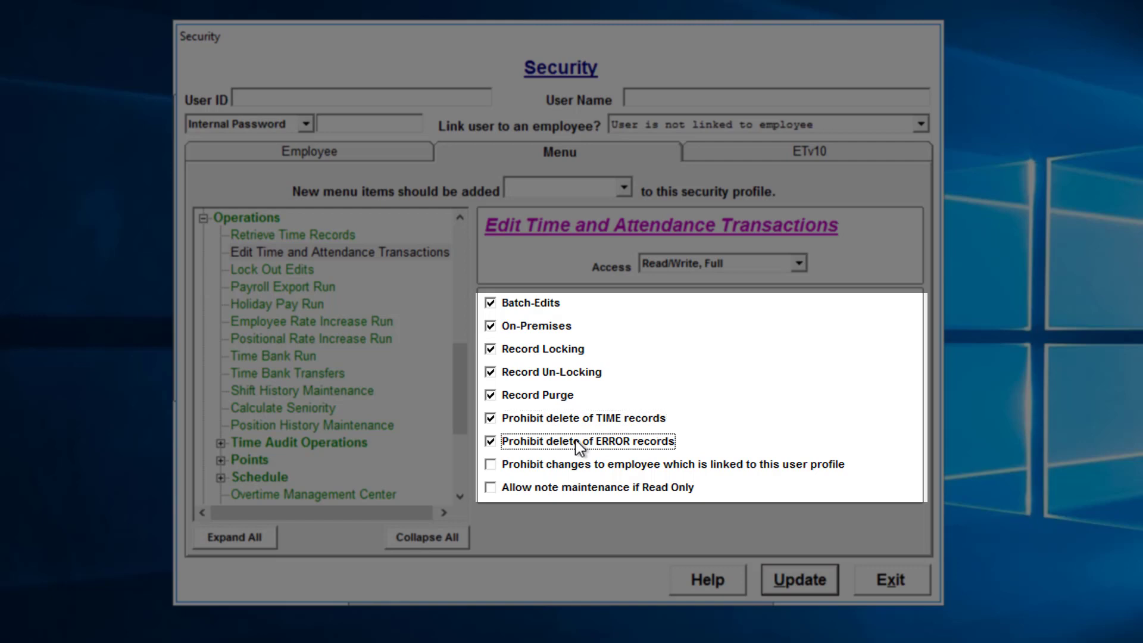
click(516, 470)
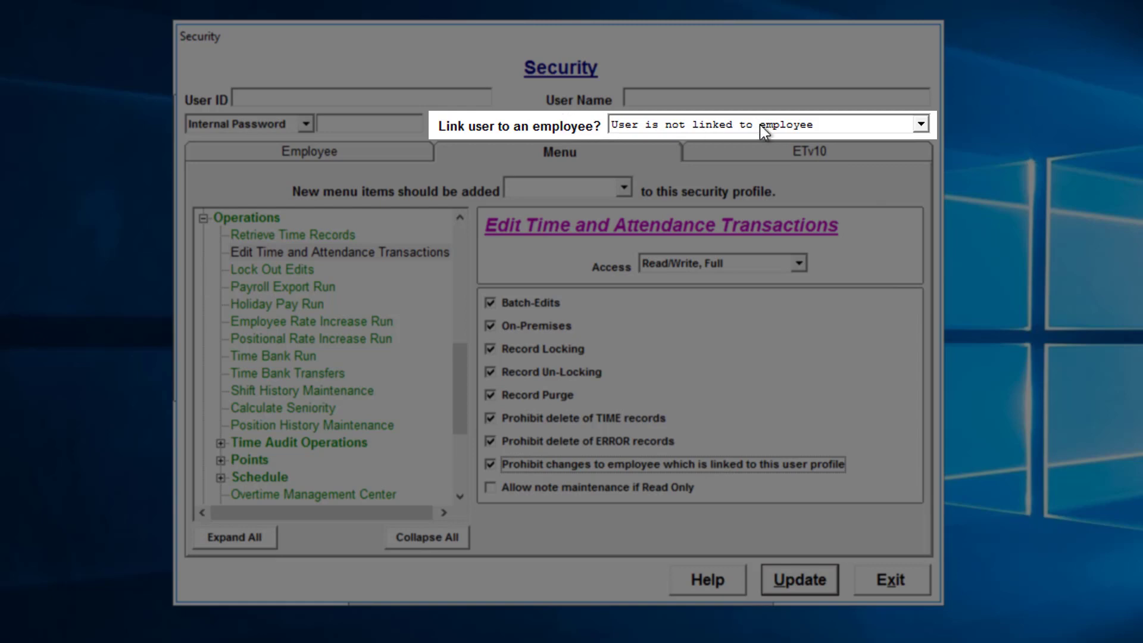
Link the user profile to an employee chosen from the employee list.
click(835, 126)
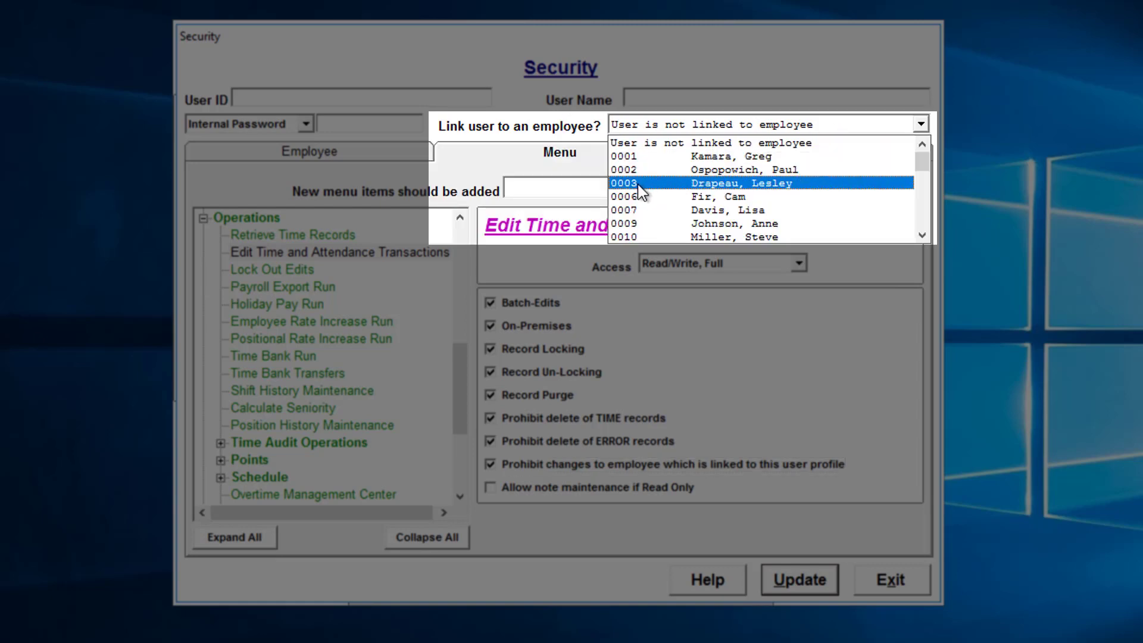
click(627, 195)
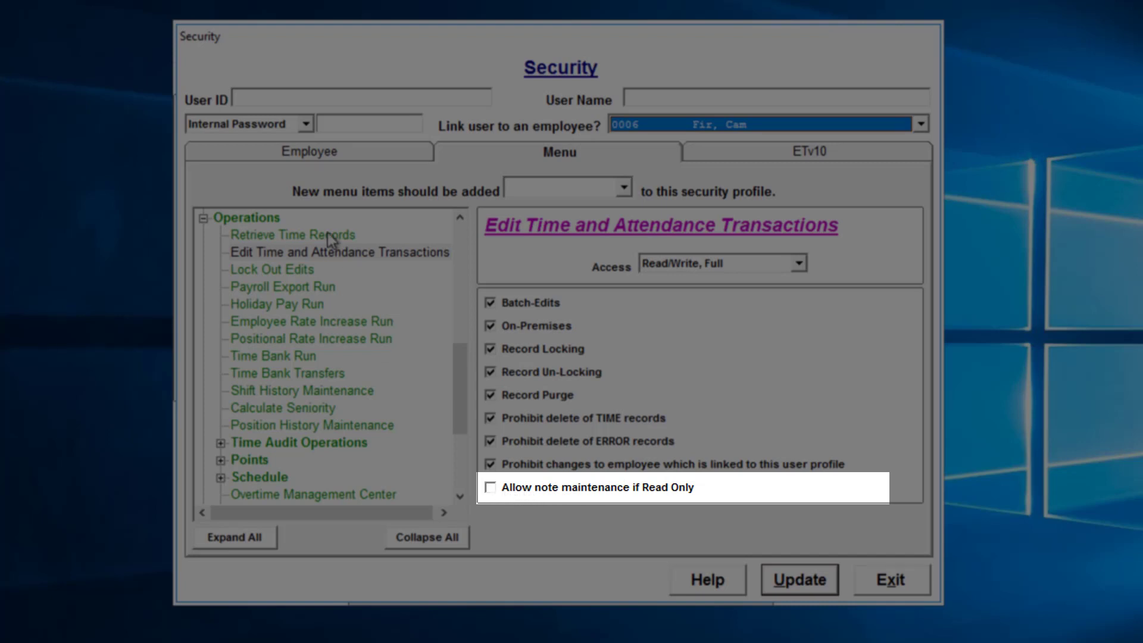
Set Edit Time and Attendance Transactions access to Read-Only, Full and enable Allow note maintenance if Read Only.
click(684, 263)
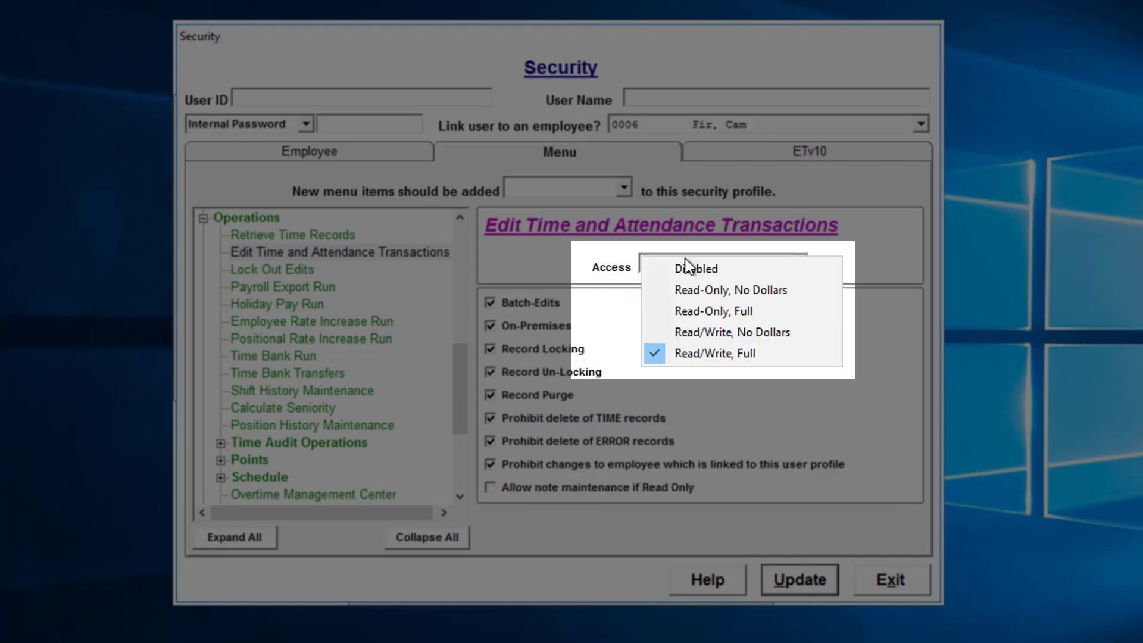
click(690, 309)
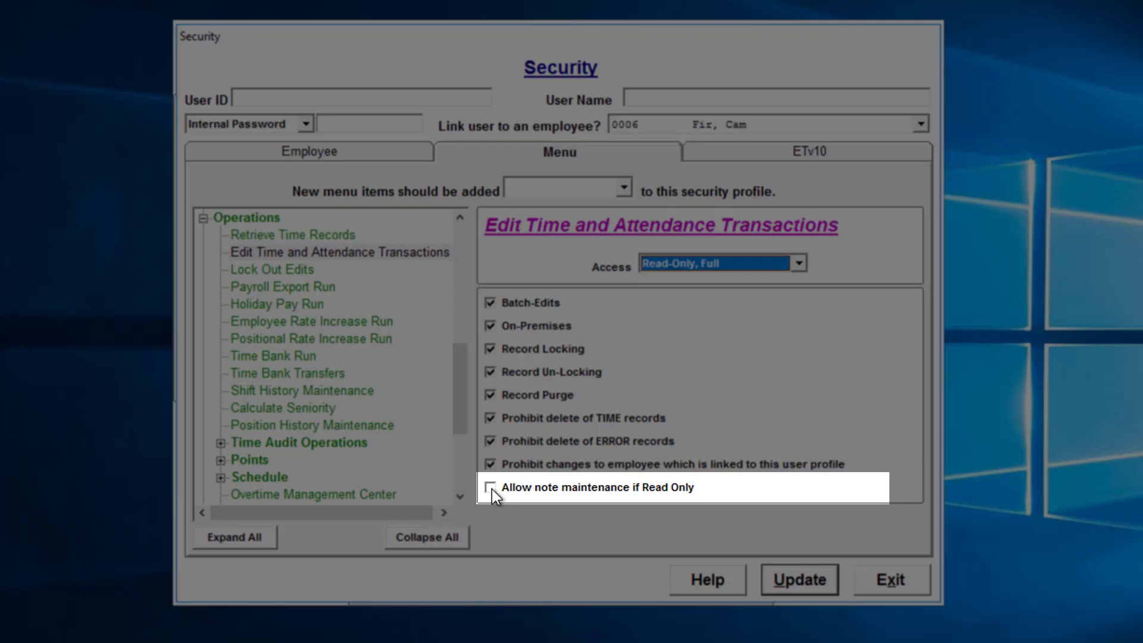
click(491, 488)
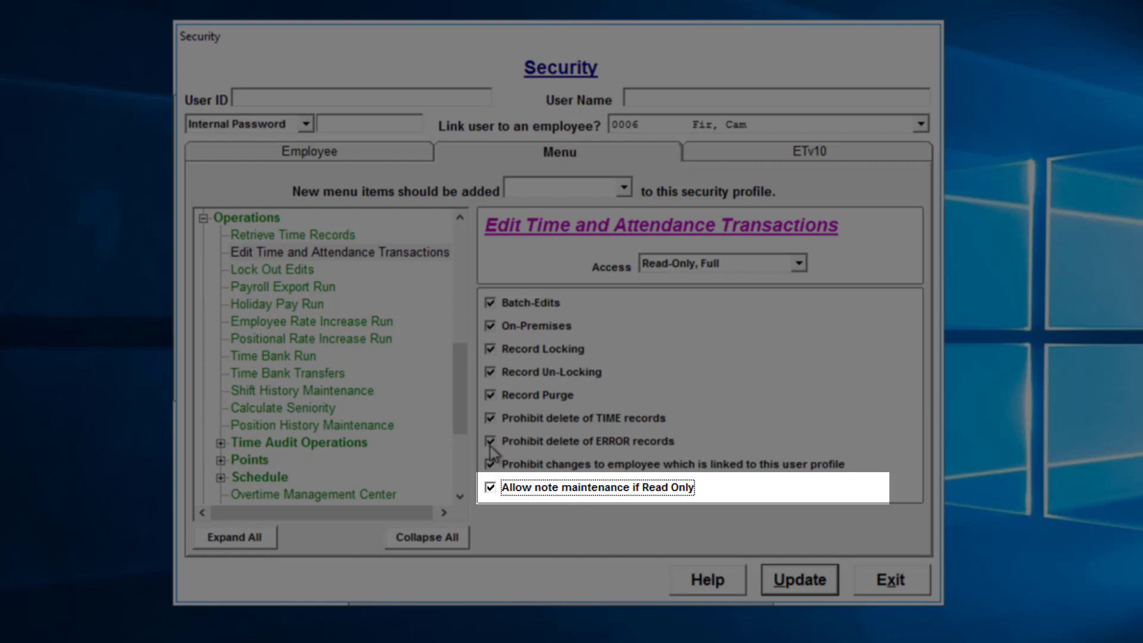
Open Lock Out Edits and make the user exempt from edit lock out.
click(272, 269)
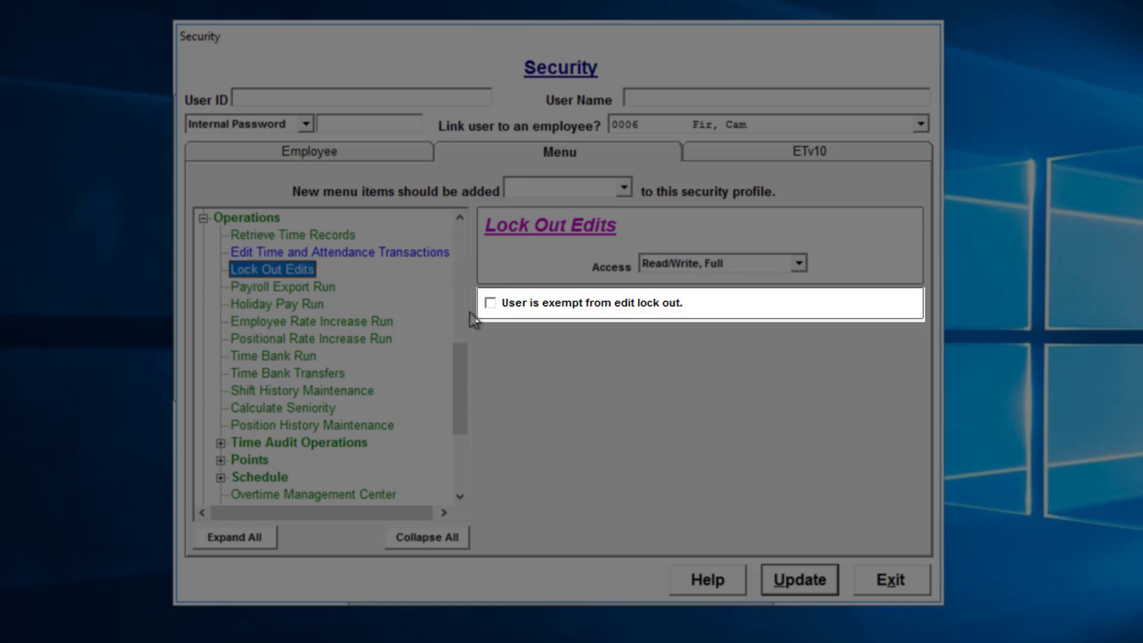
click(490, 304)
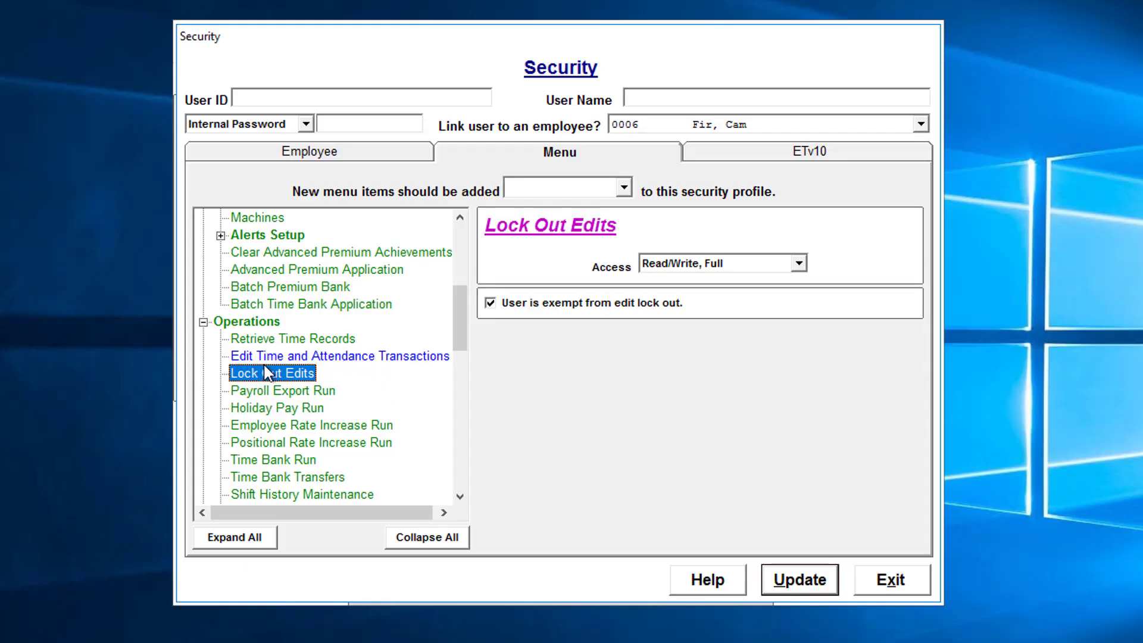
Open Time Approval Center and enable all five options: Record Approval, Record Un-Approval, both Prohibit delete options, and Prohibit changes.
scroll(269, 370, down, 8)
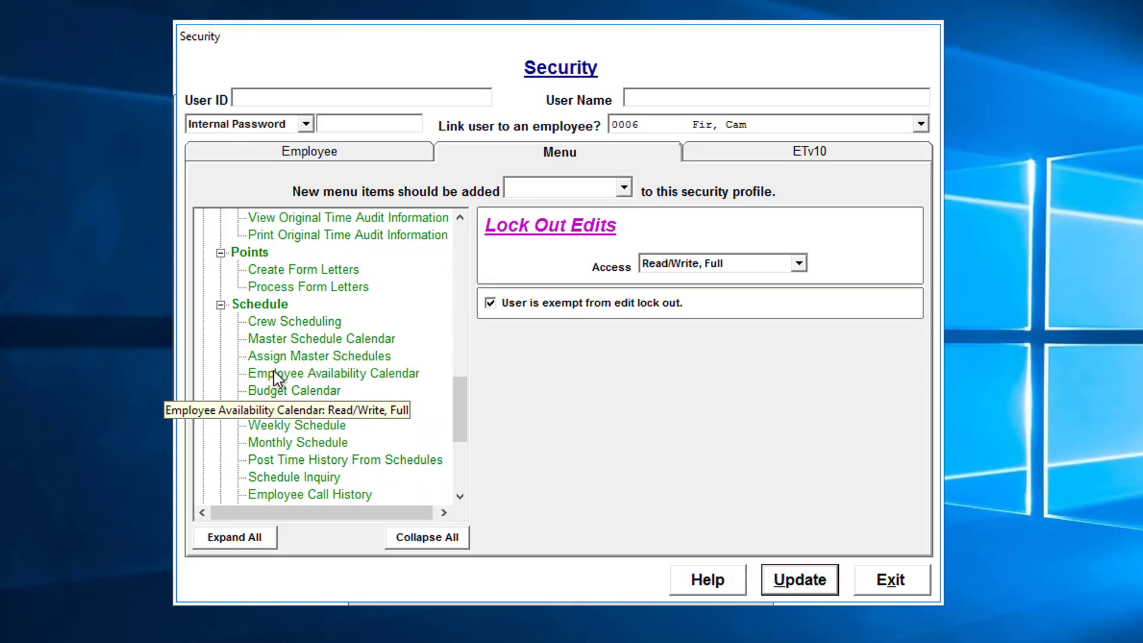
scroll(274, 370, down, 3)
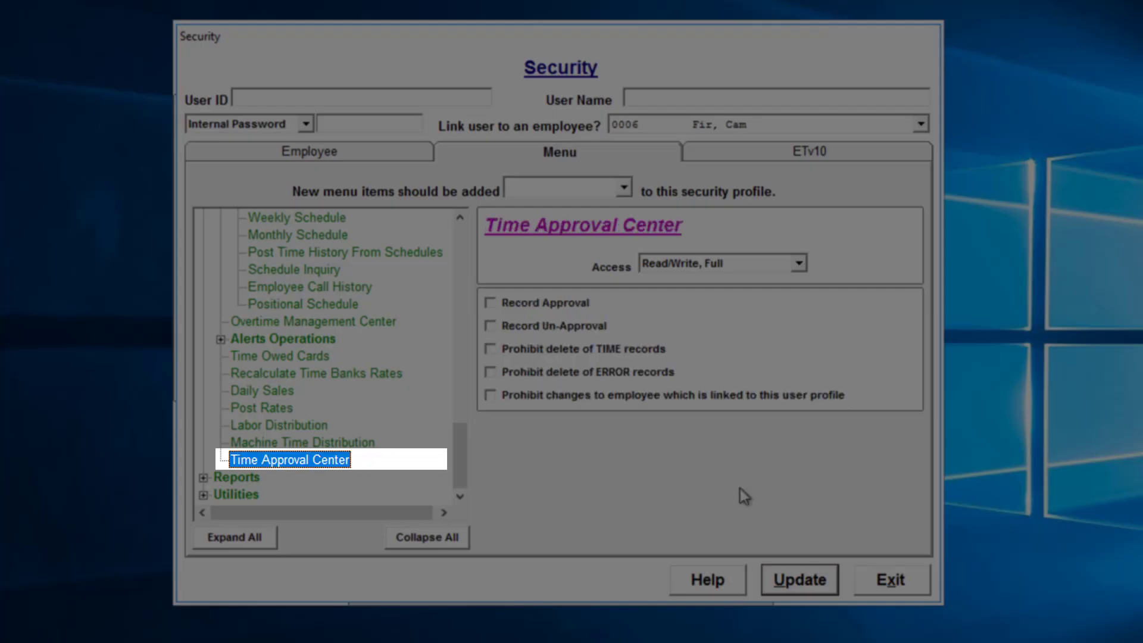
click(573, 304)
click(576, 328)
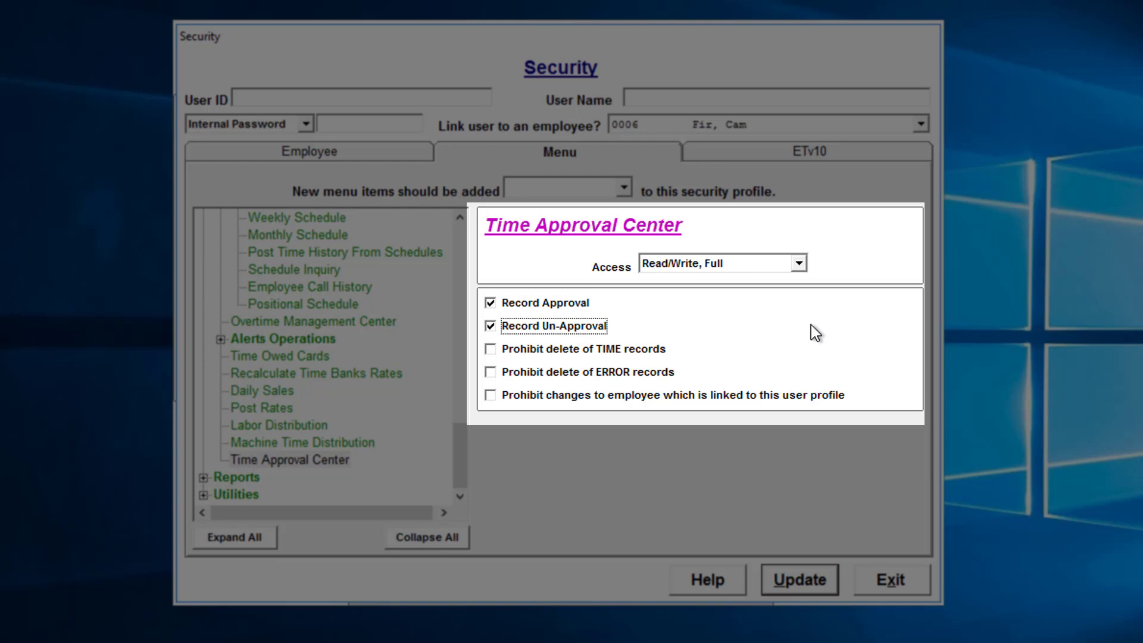
click(638, 348)
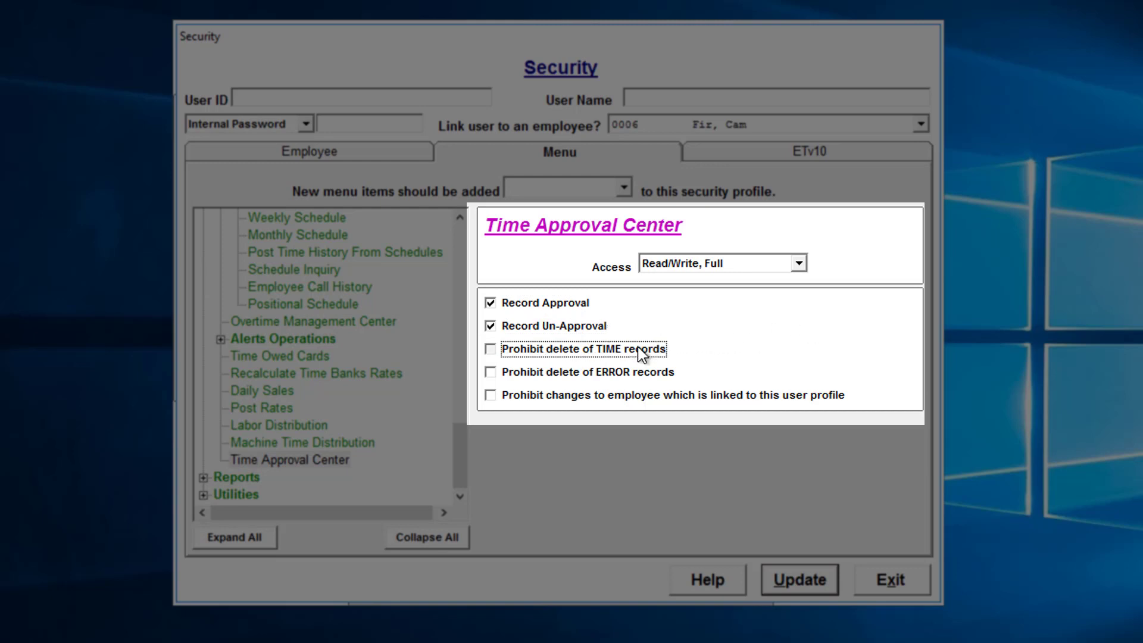
click(631, 376)
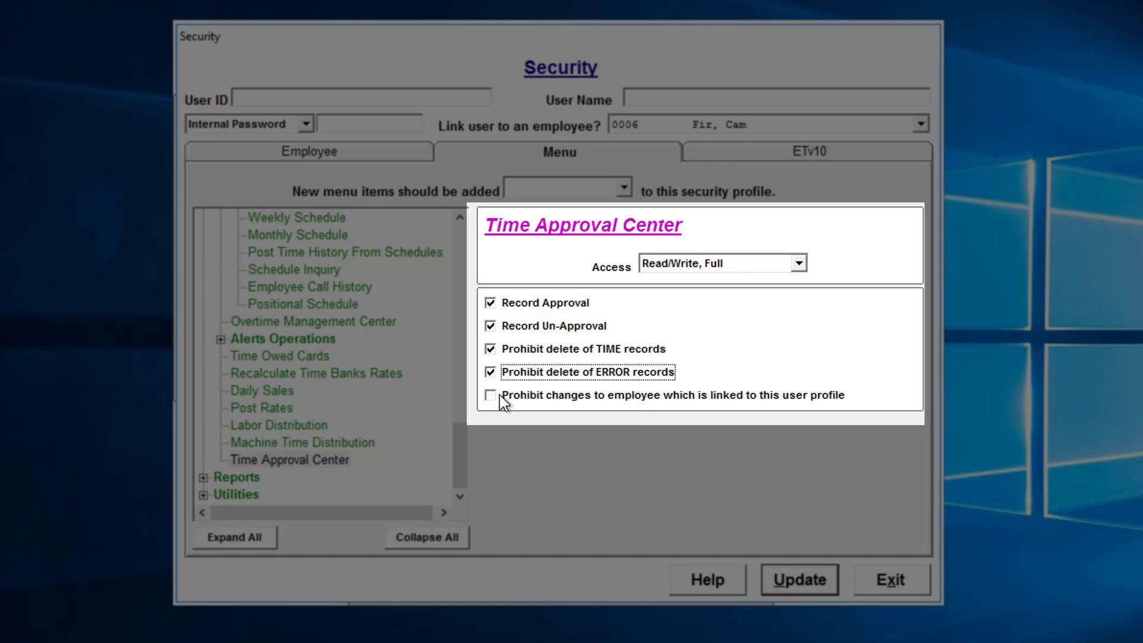
click(540, 397)
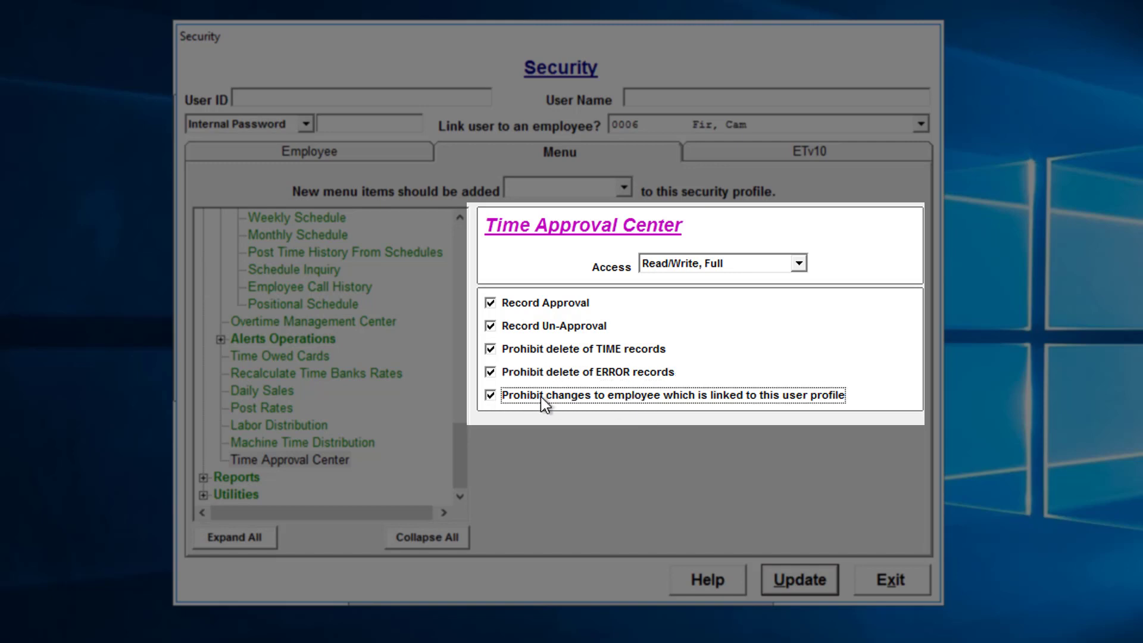